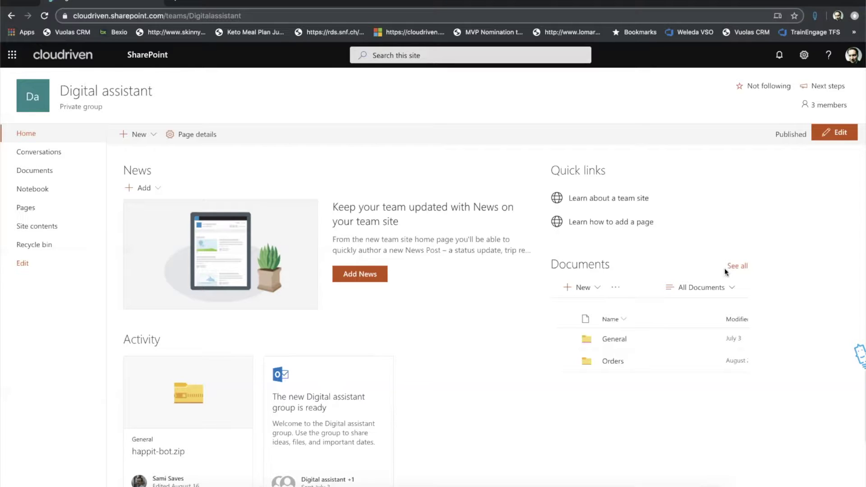
- Enter Happit's Ask for Help mode and pin a new question to the News description paragraph
left_click(859, 353)
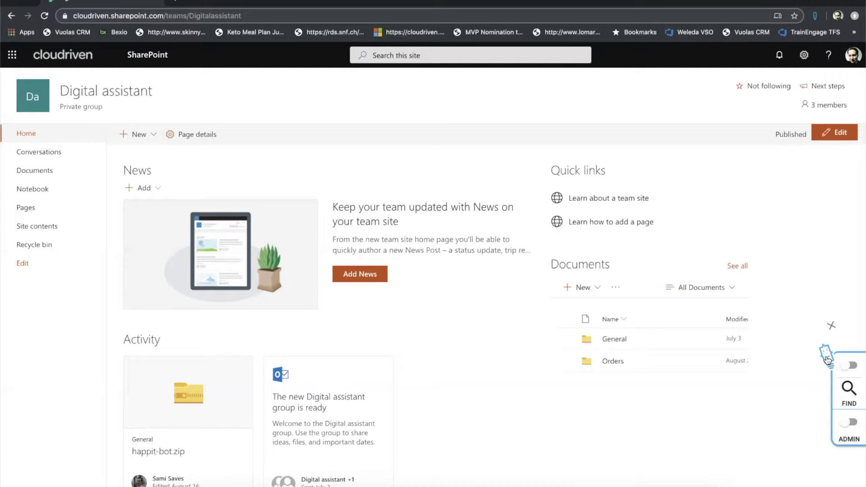
left_click(849, 388)
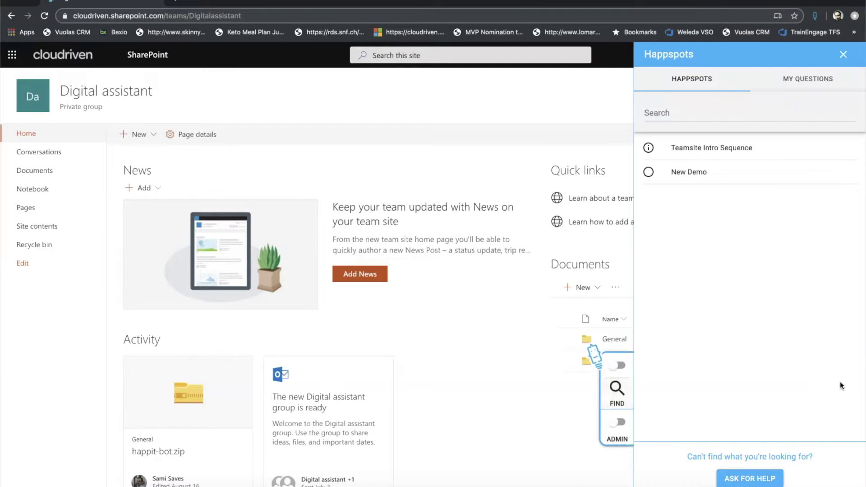
left_click(747, 479)
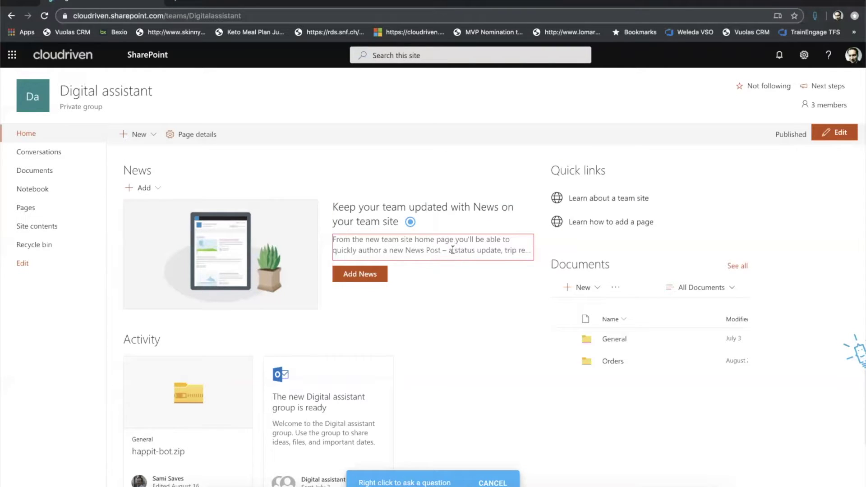
right_click(415, 243)
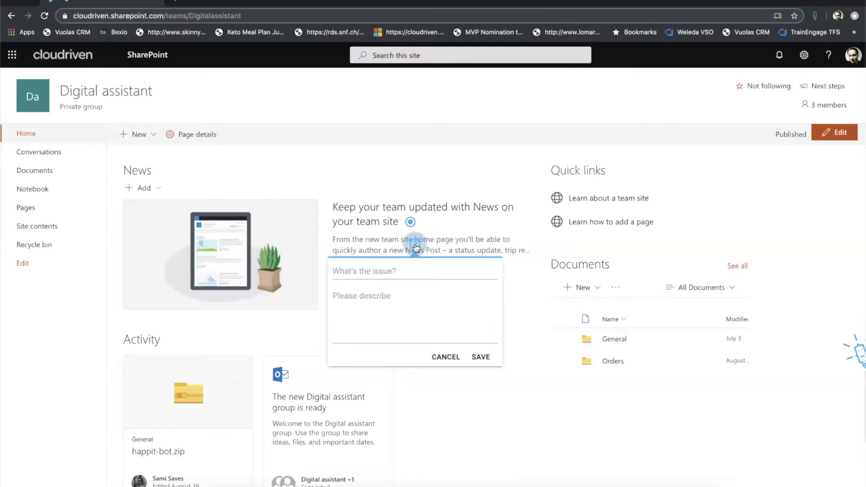
- Enter the issue 'Dear Happit Content Admins' and begin the description 'Can you explain me this element?'
left_click(382, 271)
type("De")
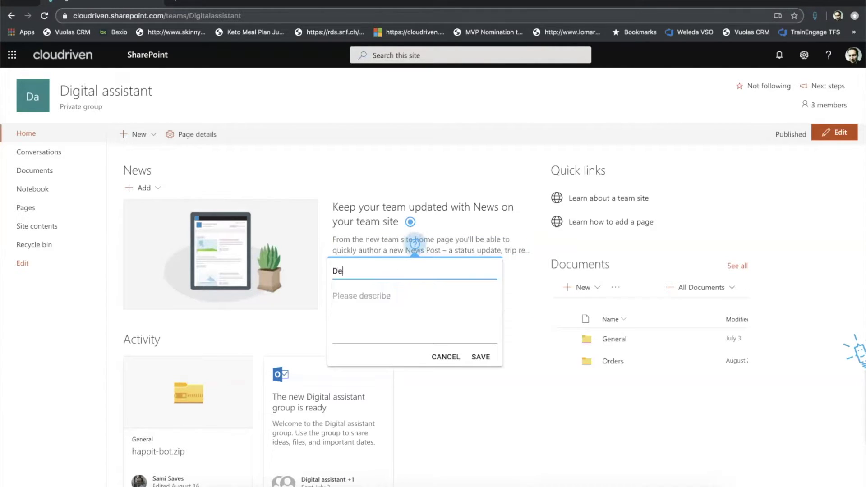
type("ar Happit Con")
type("tent ")
type("Admins")
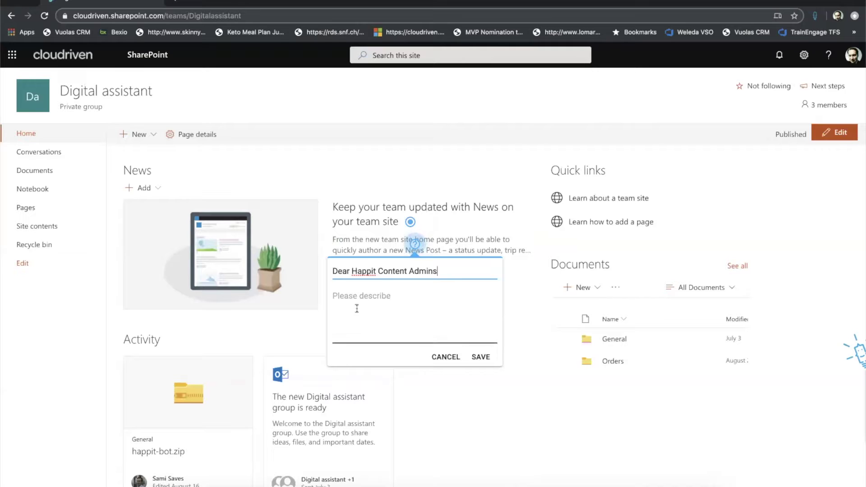
left_click(375, 308)
type("Can yoi")
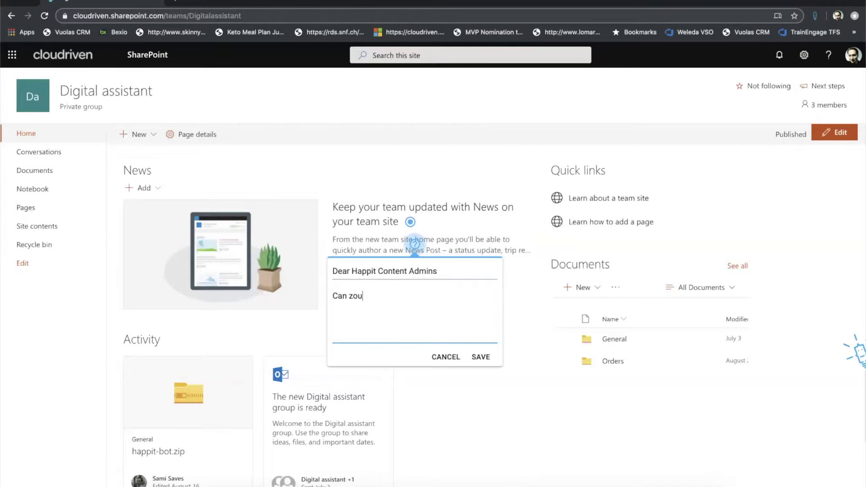
key("BackSpace")
key("BackSpace")
key("BackSpace")
type("you explai")
type("n me this element")
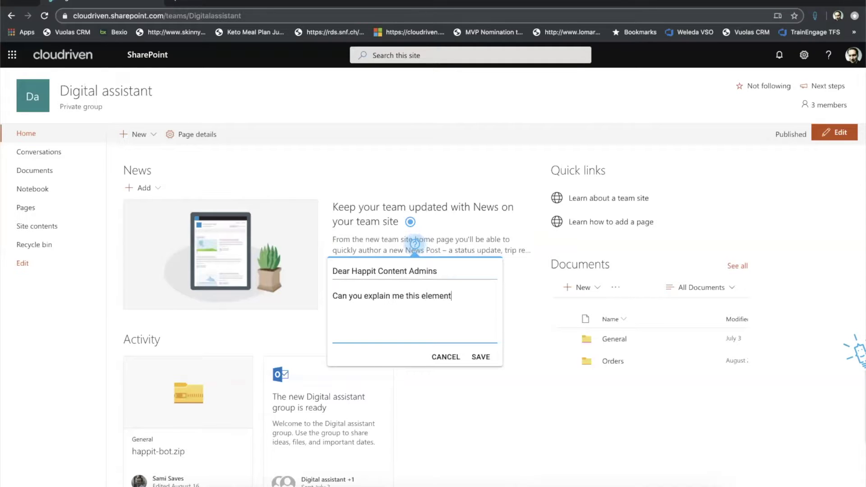
type("?")
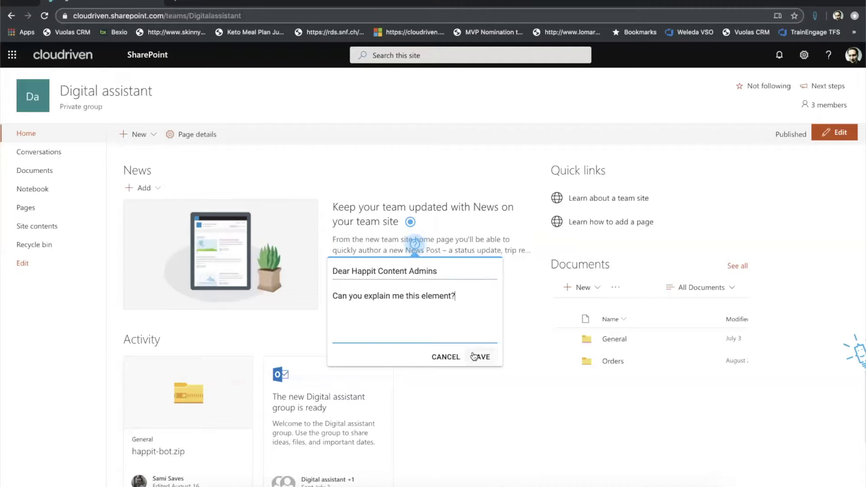